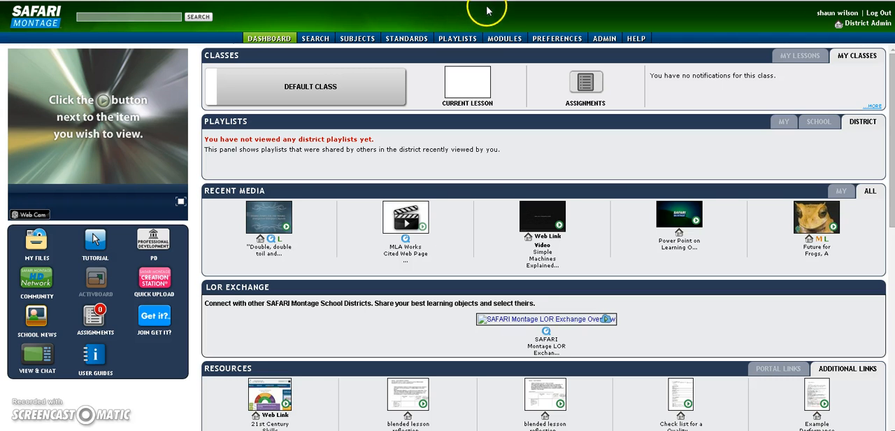
Open the GCPS Samples folder under My Lessons in the Digital Curriculum Presenter module.
left_click(507, 39)
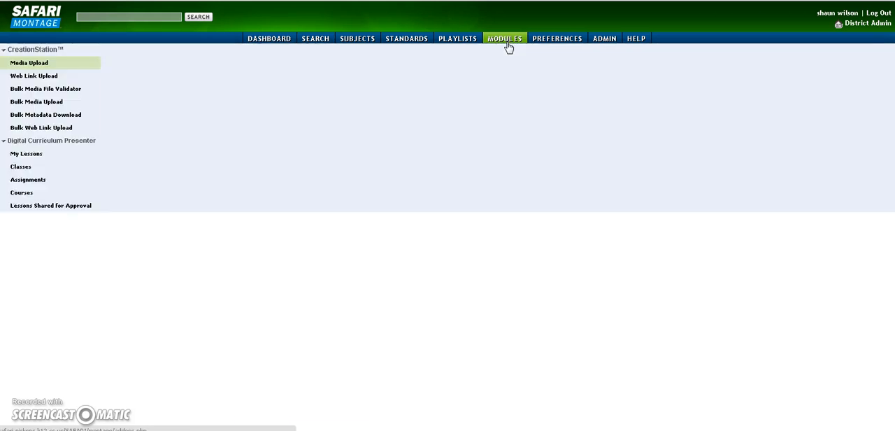
left_click(70, 141)
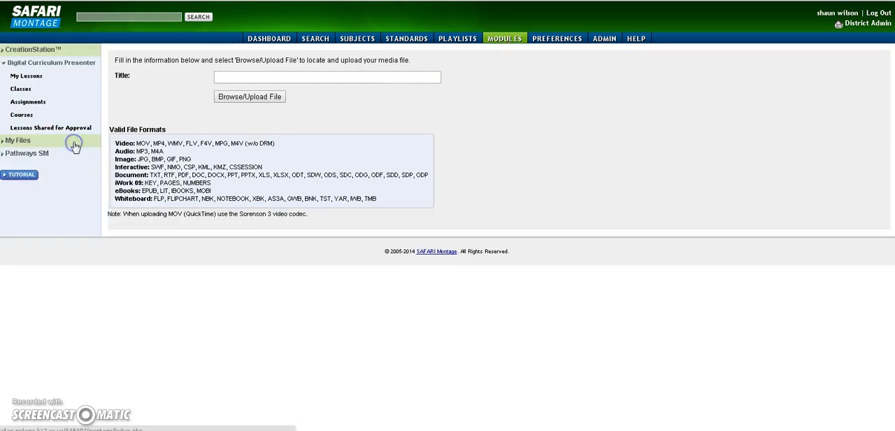
left_click(28, 75)
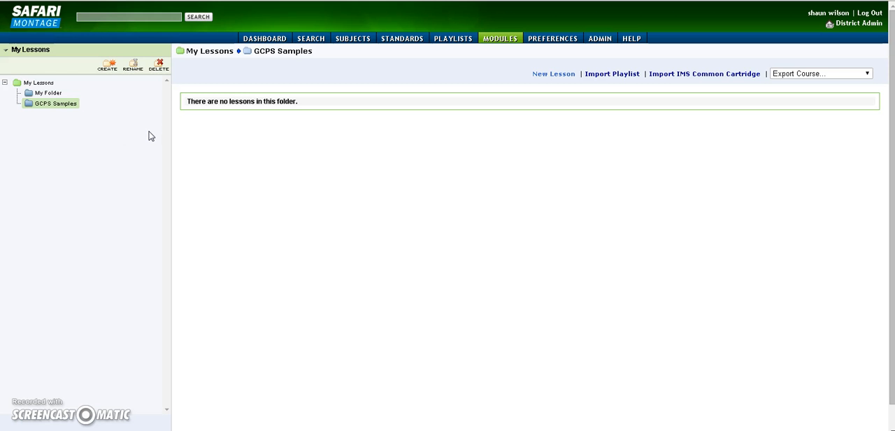
Create and save a new lesson named "Arts & Media" in the GCPS Samples folder.
left_click(557, 76)
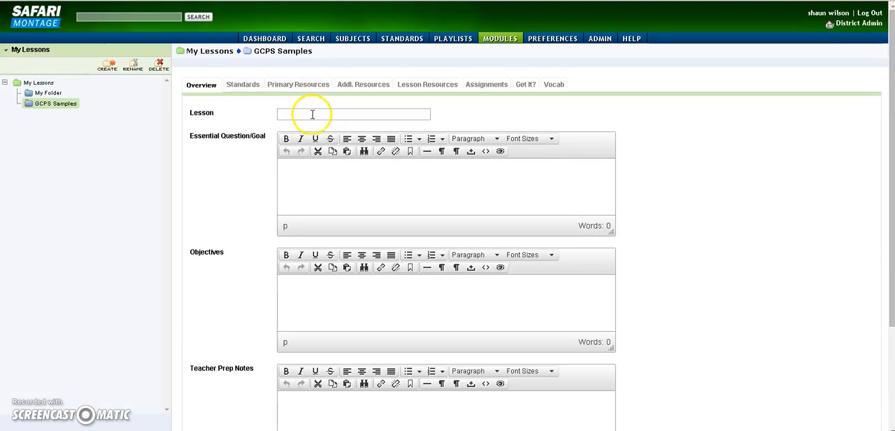
left_click(313, 114)
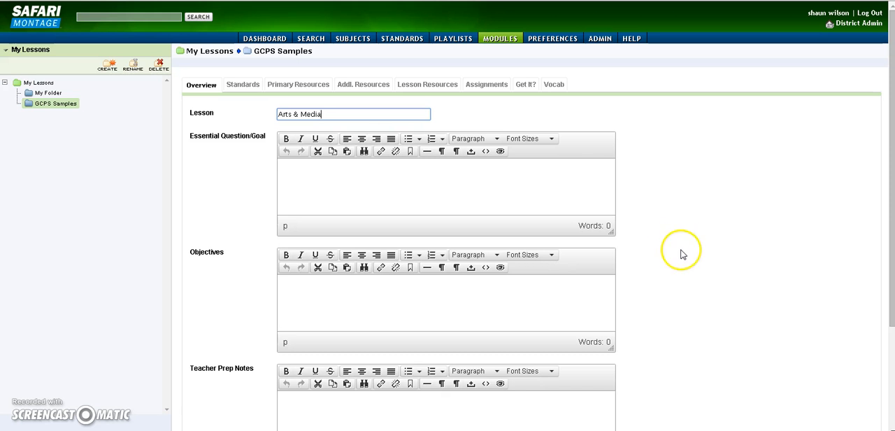
scroll(678, 251, "down", 3)
left_click(591, 354)
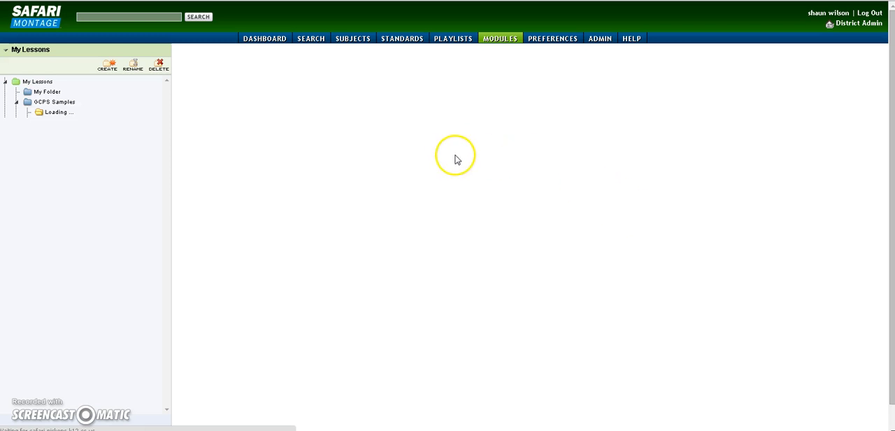
Open the Arts & Media lesson and start adding a SAFARI Montage resource to its Primary Resources.
scroll(460, 132, "down", 1)
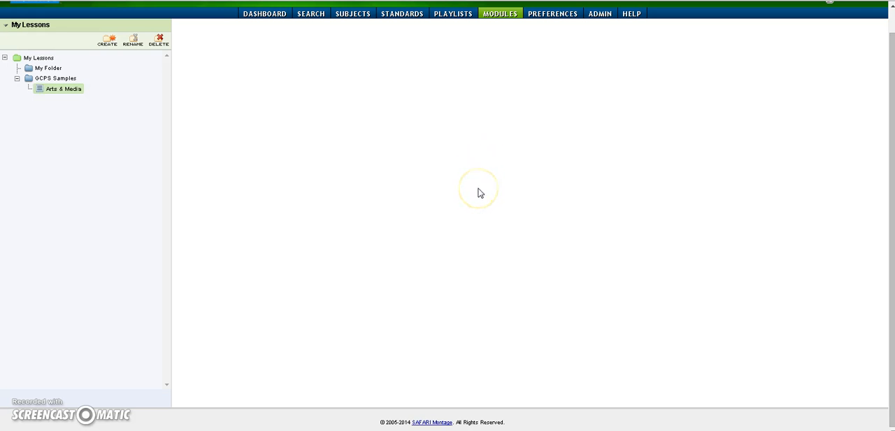
scroll(574, 226, "up", 1)
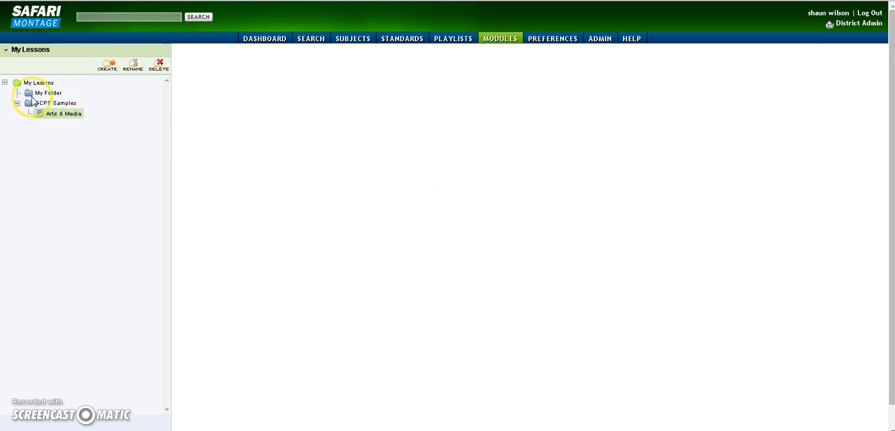
left_click(64, 116)
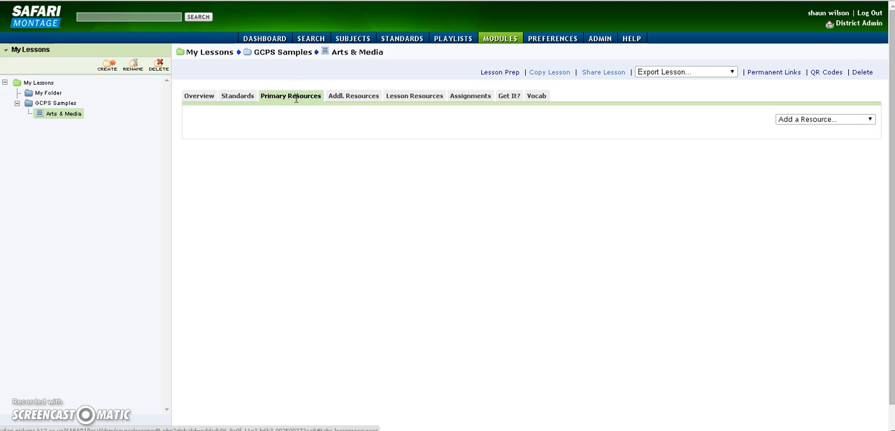
left_click(856, 123)
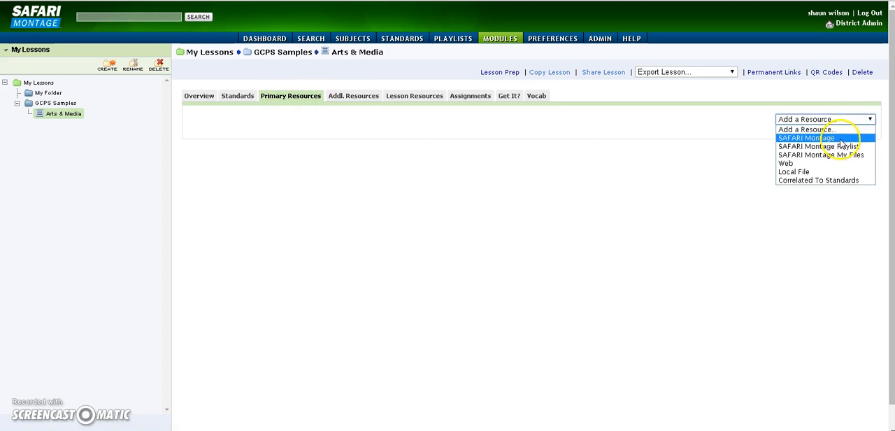
left_click(811, 137)
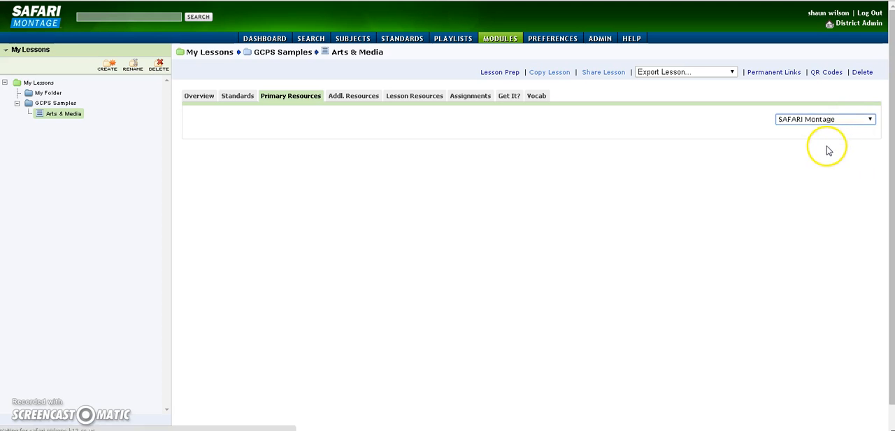
Search the media library for the keyword "arts".
left_click(93, 73)
type("a")
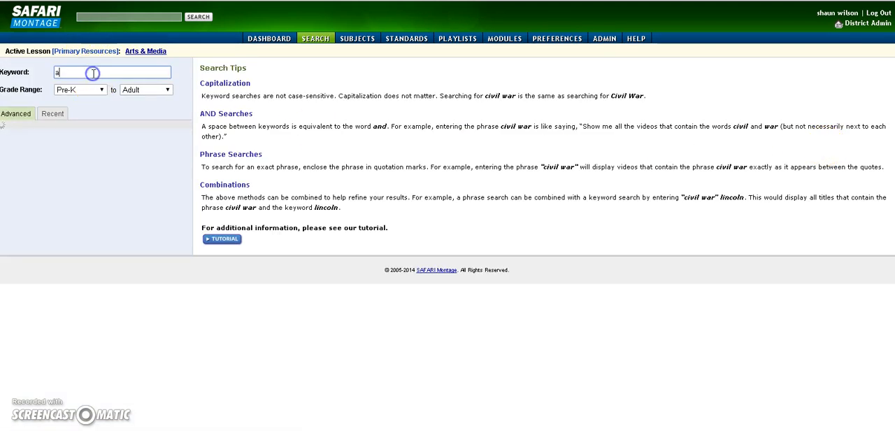
type("rts")
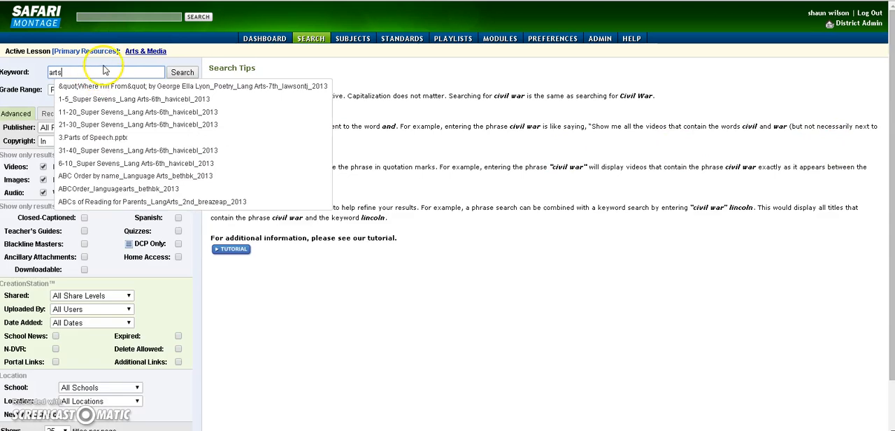
left_click(195, 74)
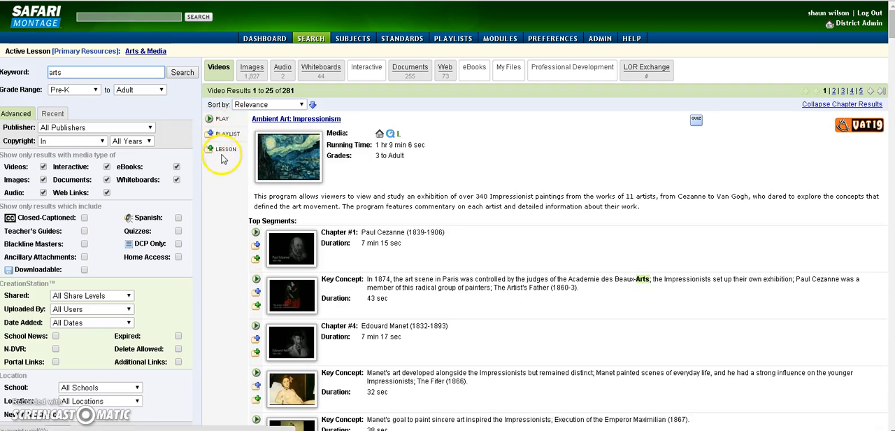
Add the video "Ambient Art: Impressionism" to the Primary Resources of the Arts & Media lesson.
left_click(210, 151)
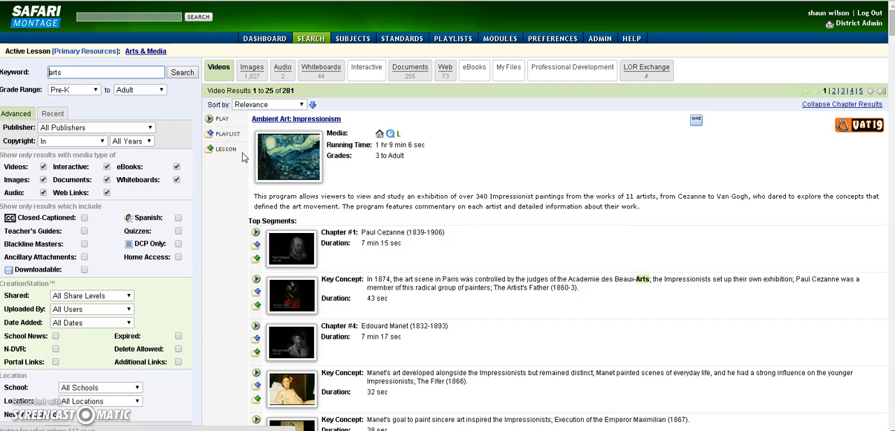
left_click(234, 155)
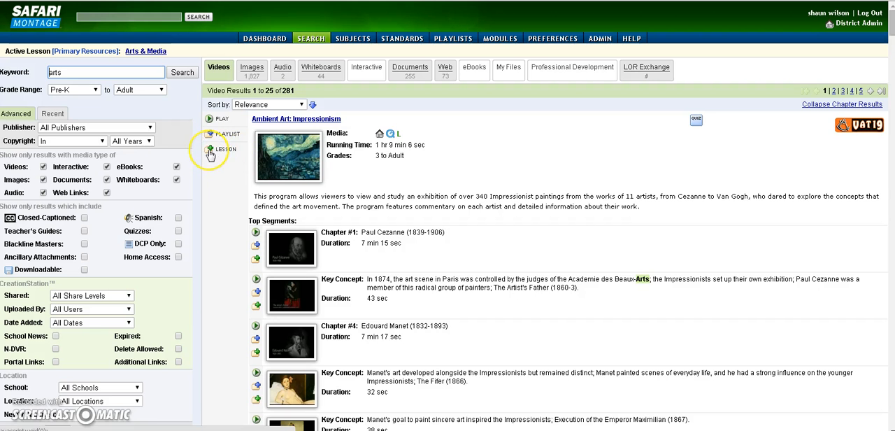
left_click(223, 151)
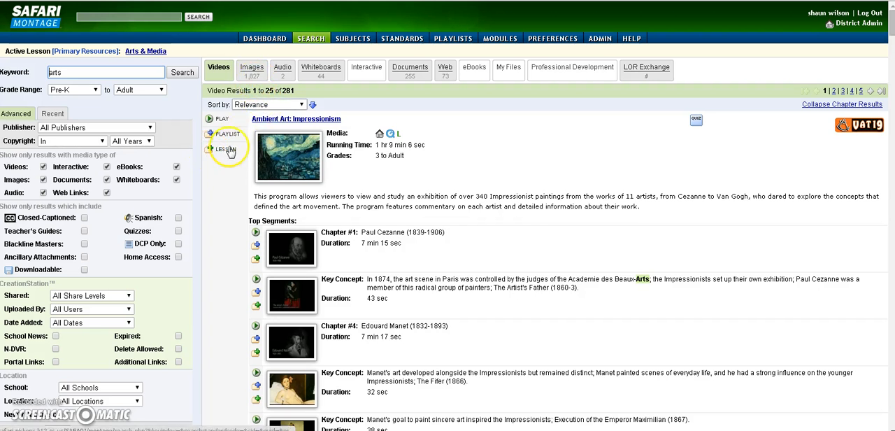
left_click(280, 204)
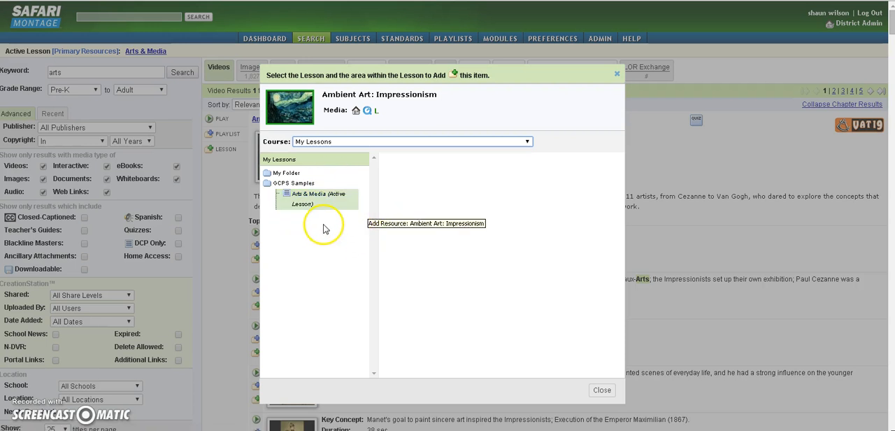
left_click(294, 210)
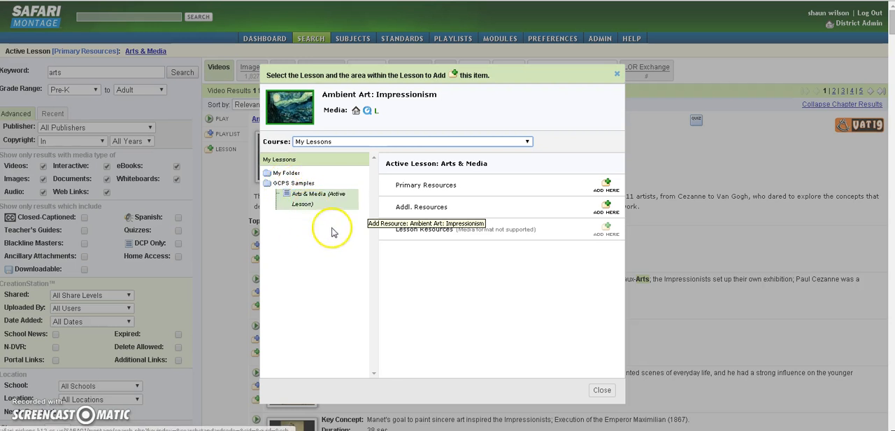
left_click(607, 186)
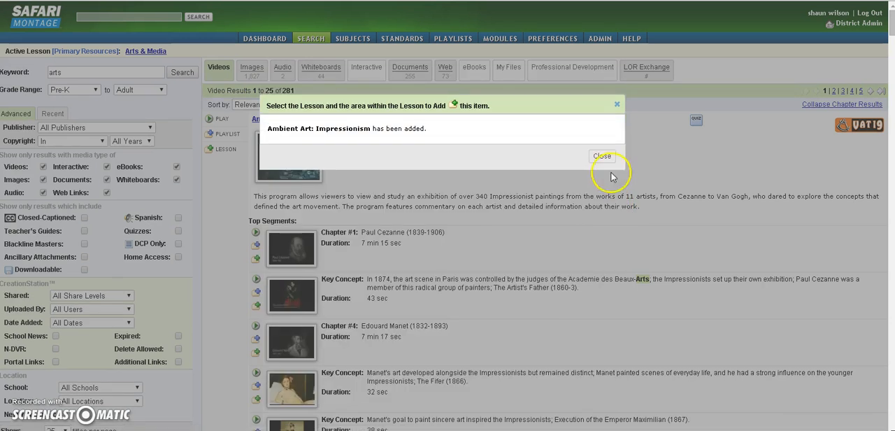
left_click(603, 157)
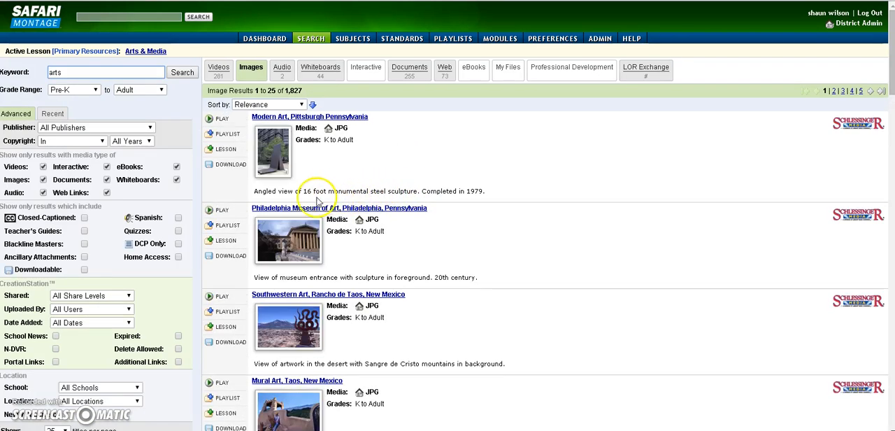
Add the image "Modern Art, Pittsburgh Pennsylvania" to the Primary Resources of the Arts & Media lesson.
left_click(213, 153)
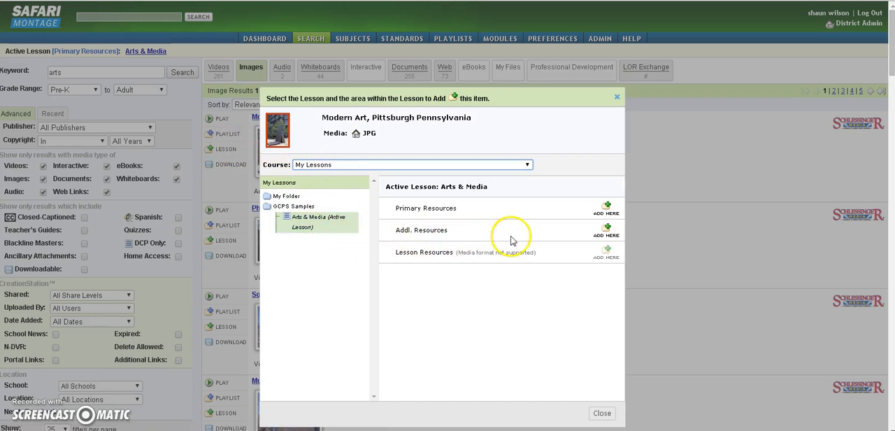
left_click(607, 208)
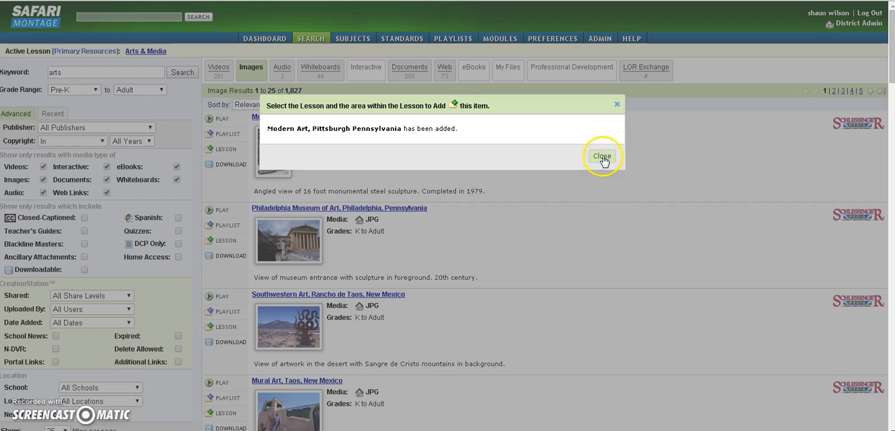
left_click(603, 156)
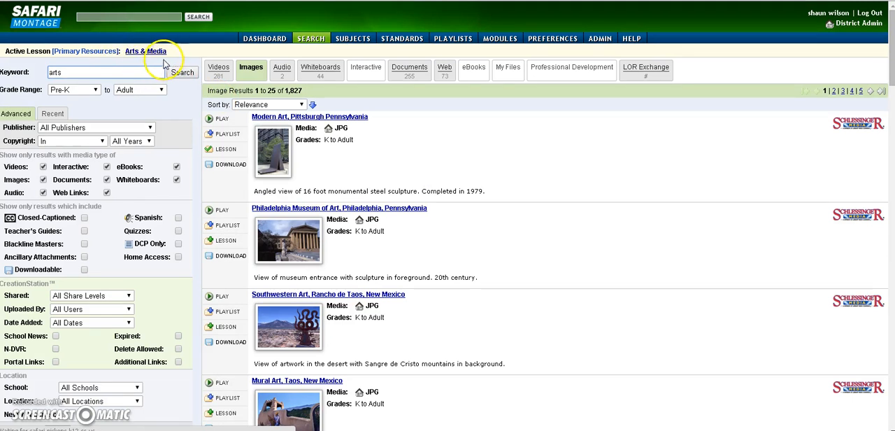
Return to the Arts & Media lesson and move the Modern Art image above the Ambient Art video in its Primary Resources.
left_click(161, 53)
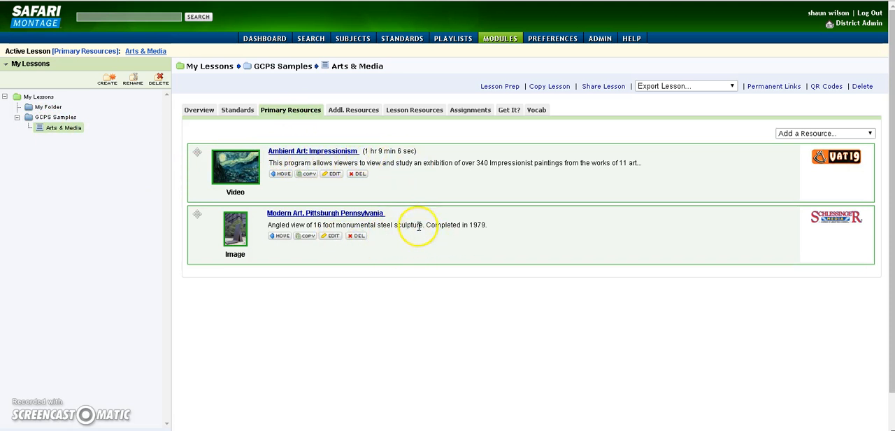
left_click_drag(422, 236, 391, 228)
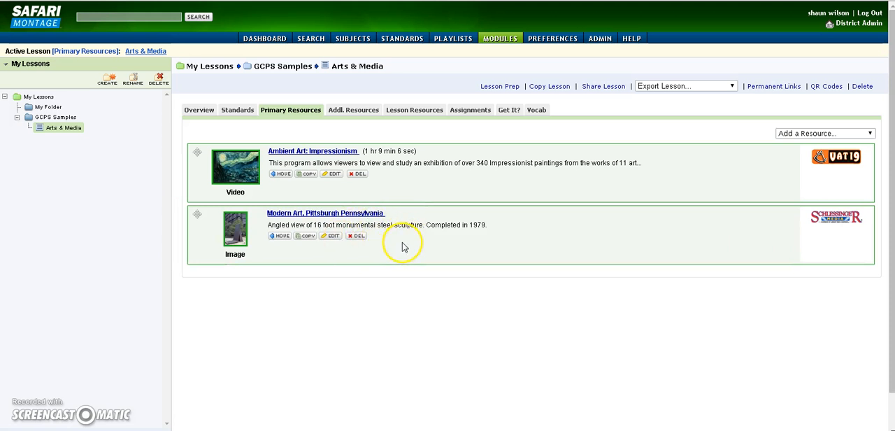
left_click_drag(196, 214, 196, 139)
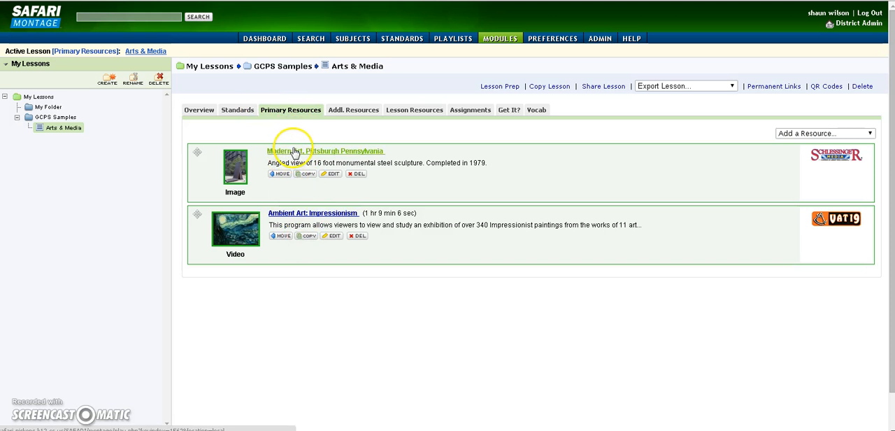
Check the Arts & Media lesson's additional resources and view its permanent link, returning to the lesson.
left_click(352, 115)
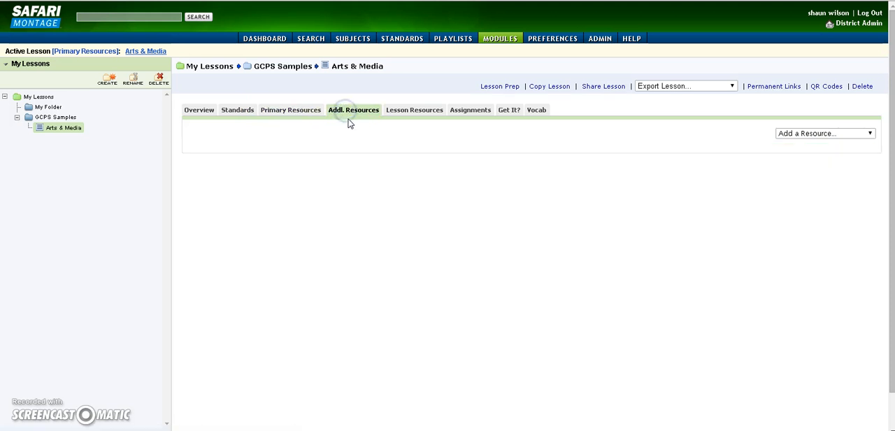
left_click(291, 112)
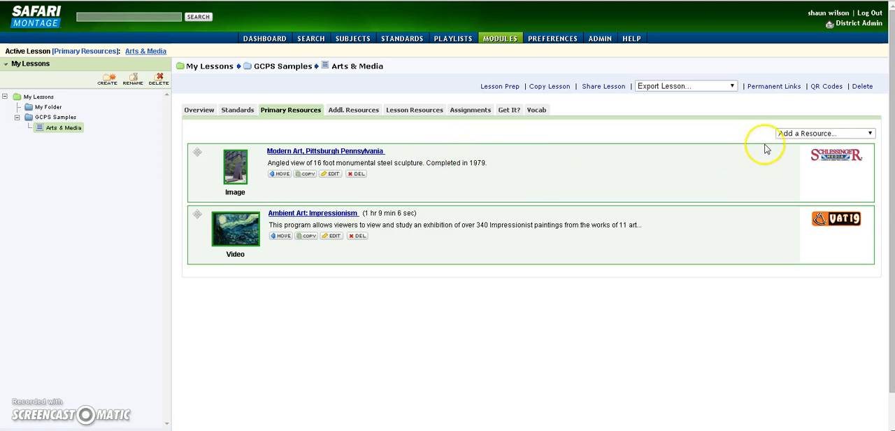
left_click(775, 87)
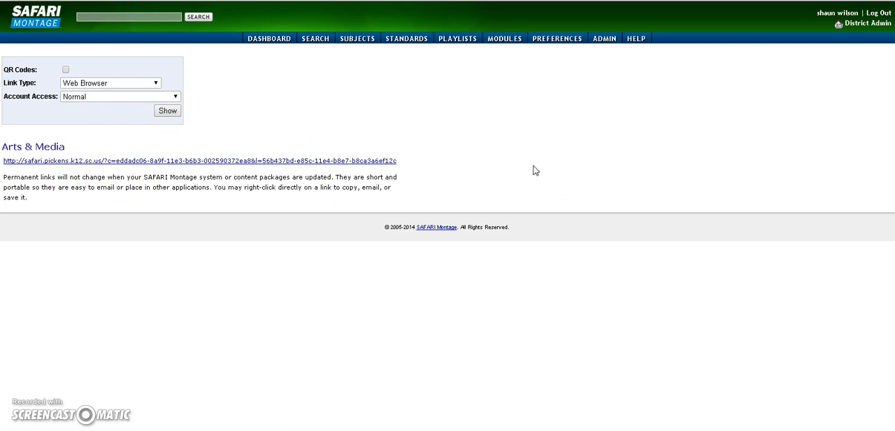
key("alt+Left")
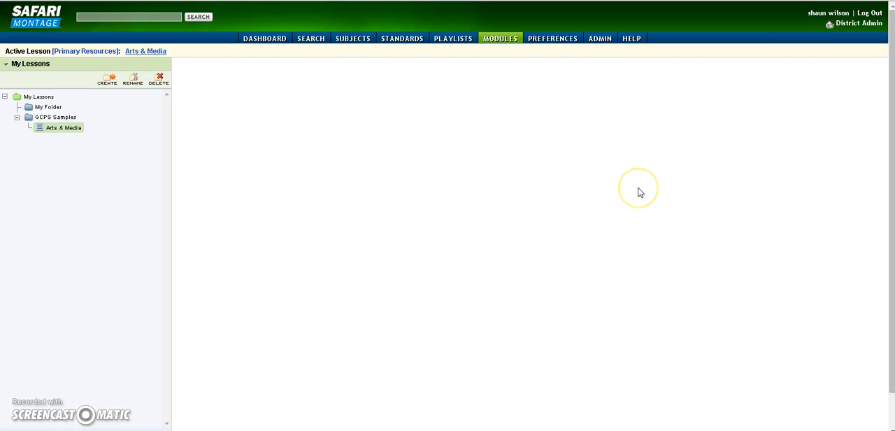